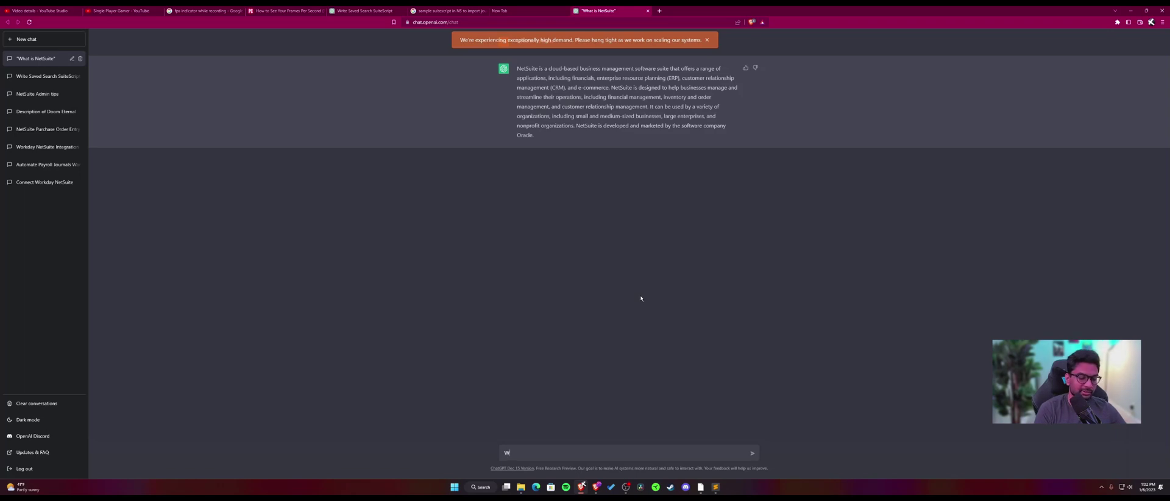
Send 'What is NetSuite' to ChatGPT and get its second description of NetSuite.
{"action": "type", "text": "hat is NetSuite"}
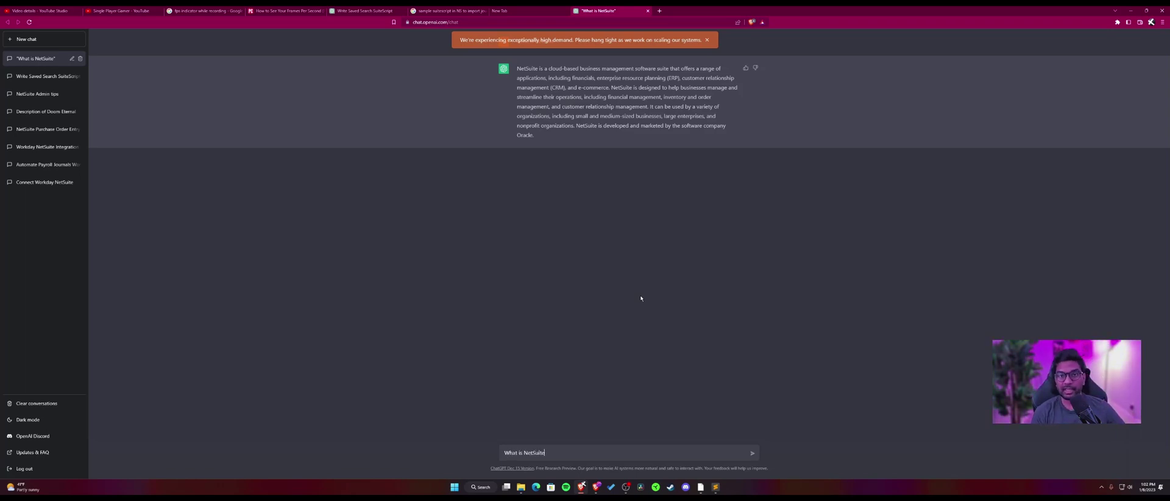
{"action": "key", "text": "Return"}
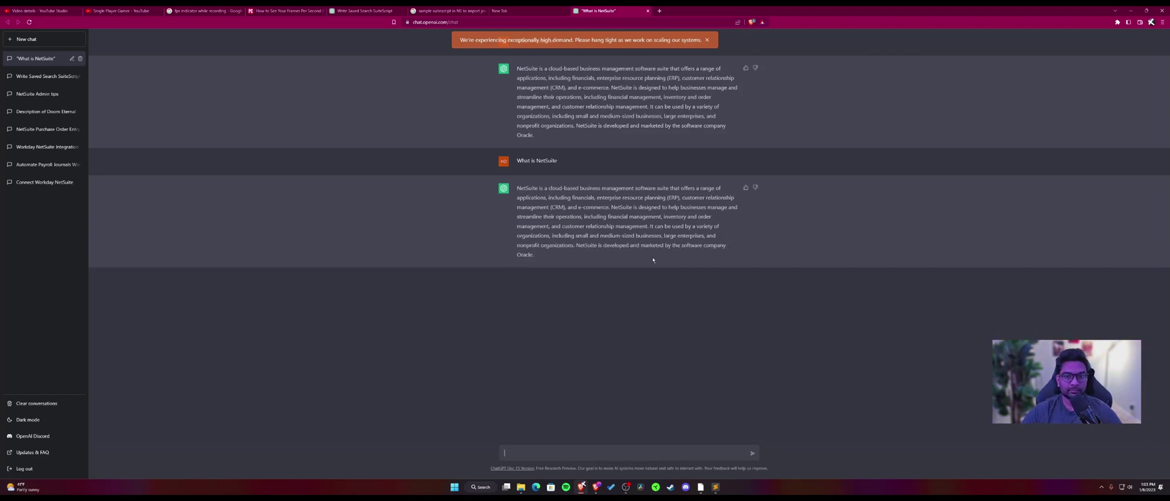
Select the second NetSuite answer, open the Write Saved Search SuiteScript chat, and dismiss the high-demand banner.
{"action": "left_click_drag", "start_coordinate": [517, 186], "coordinate": [599, 268]}
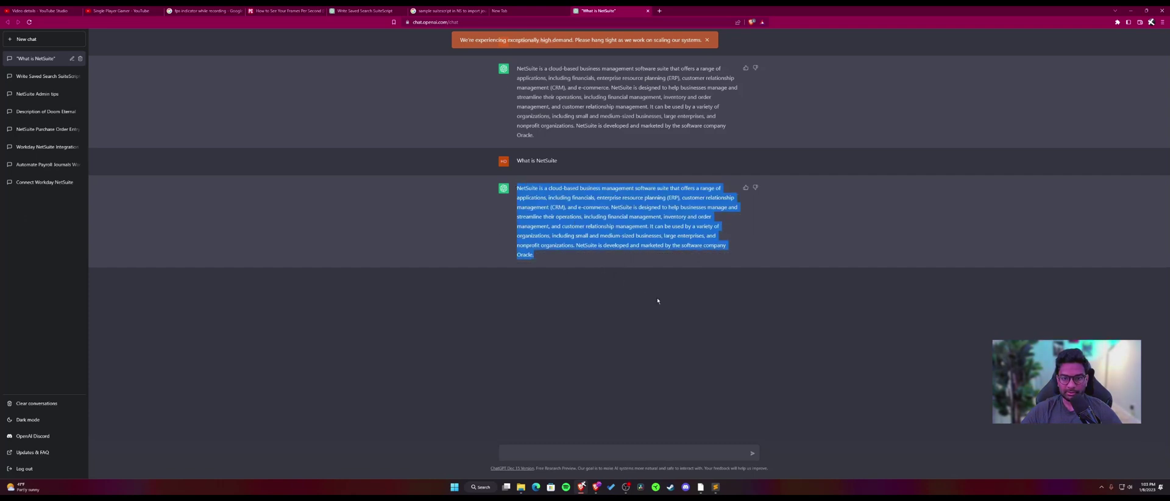
{"action": "left_click", "coordinate": [37, 77]}
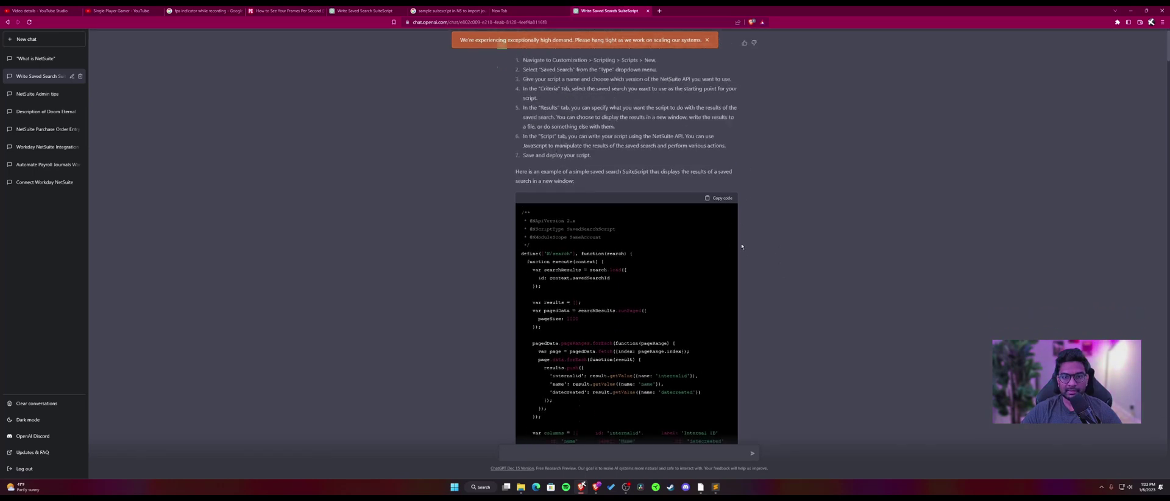
{"action": "scroll", "coordinate": [733, 179], "scroll_direction": "down", "scroll_amount": 10}
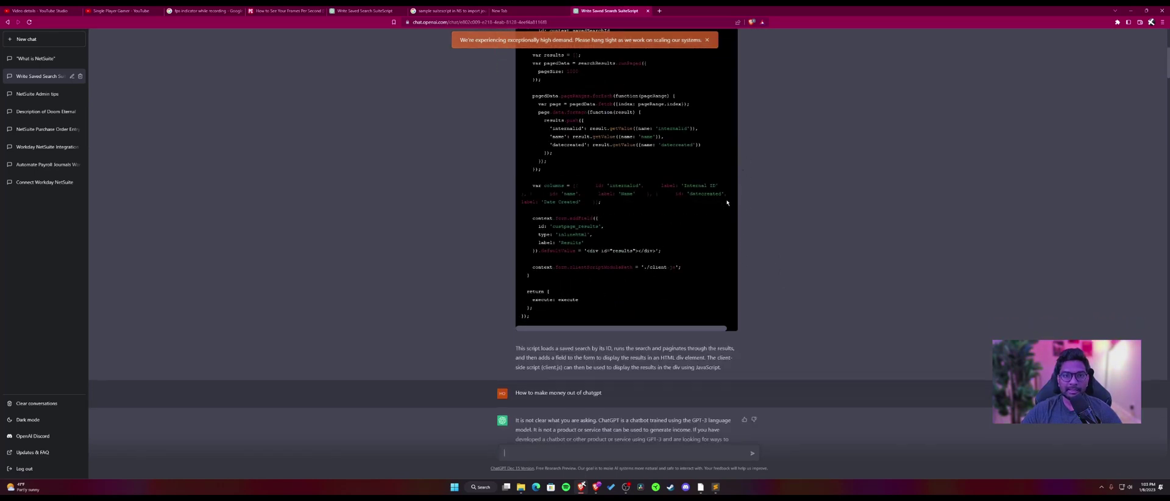
{"action": "scroll", "coordinate": [719, 152], "scroll_direction": "down", "scroll_amount": 5}
{"action": "scroll", "coordinate": [706, 131], "scroll_direction": "down", "scroll_amount": 5}
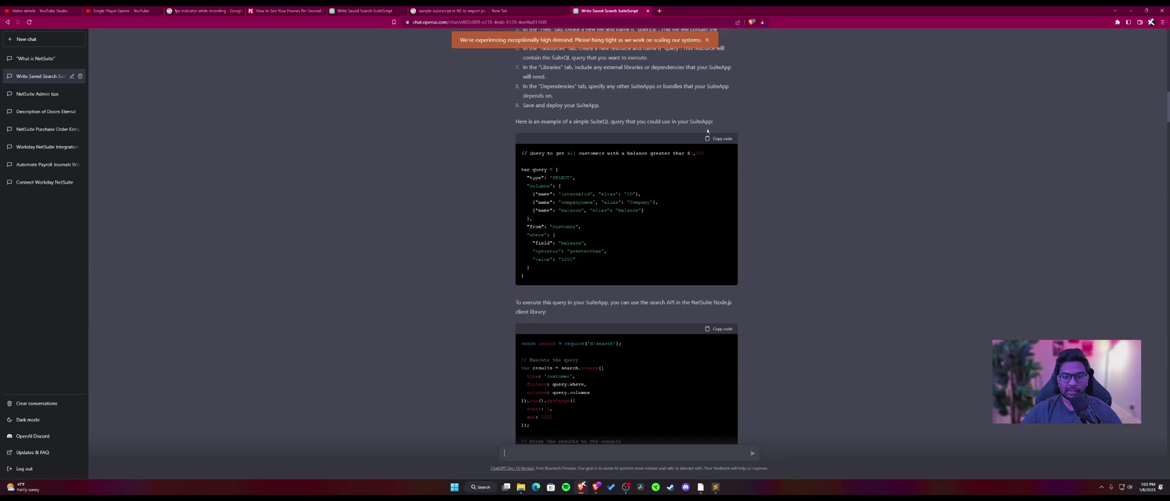
{"action": "left_click", "coordinate": [706, 40]}
Scroll down to the answer with search-API code that fetches all customers.
{"action": "scroll", "coordinate": [792, 256], "scroll_direction": "down", "scroll_amount": 5}
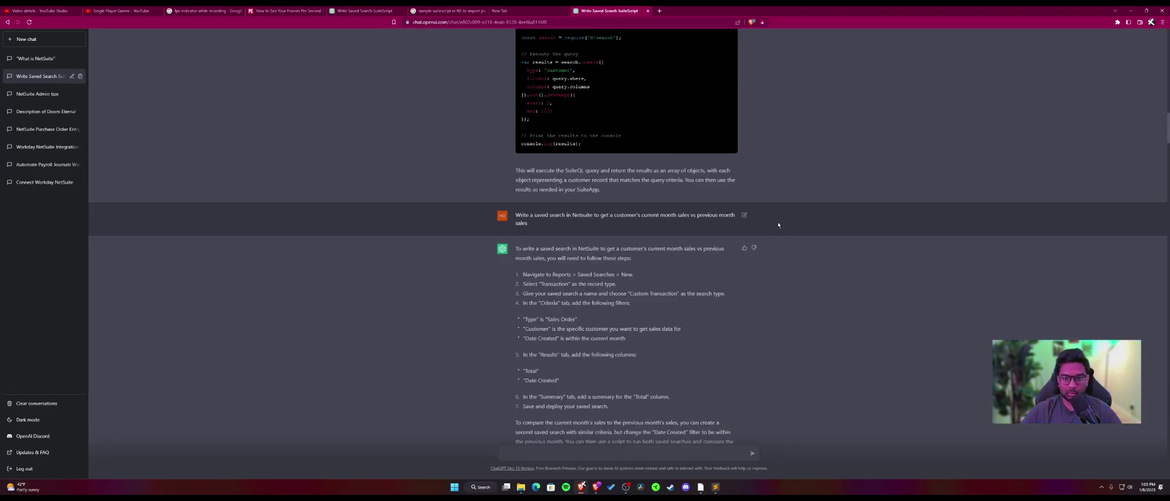
{"action": "scroll", "coordinate": [777, 231], "scroll_direction": "down", "scroll_amount": 1}
{"action": "scroll", "coordinate": [756, 241], "scroll_direction": "down", "scroll_amount": 5}
{"action": "scroll", "coordinate": [740, 250], "scroll_direction": "down", "scroll_amount": 5}
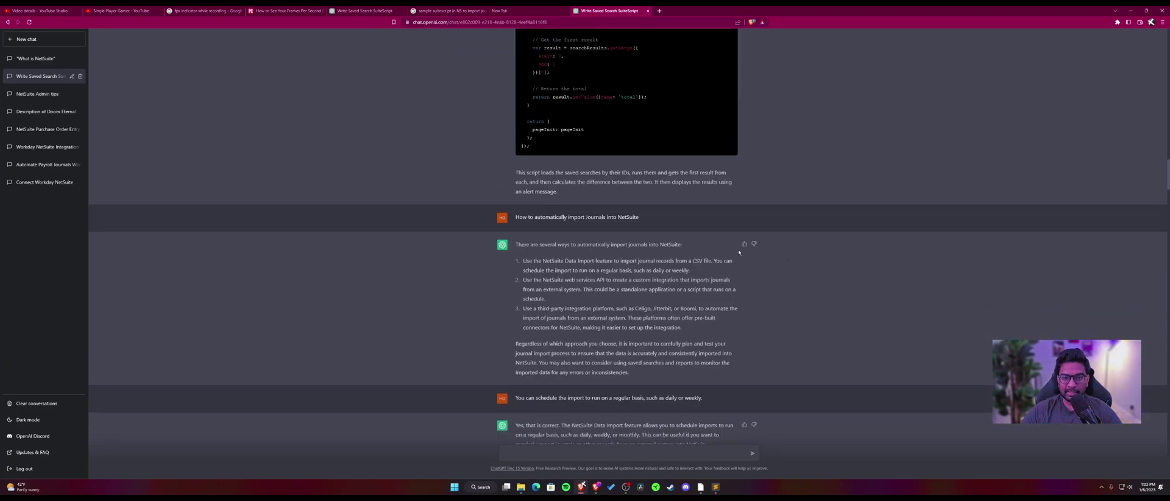
{"action": "scroll", "coordinate": [739, 252], "scroll_direction": "down", "scroll_amount": 5}
{"action": "scroll", "coordinate": [792, 223], "scroll_direction": "down", "scroll_amount": 5}
{"action": "scroll", "coordinate": [794, 222], "scroll_direction": "down", "scroll_amount": 5}
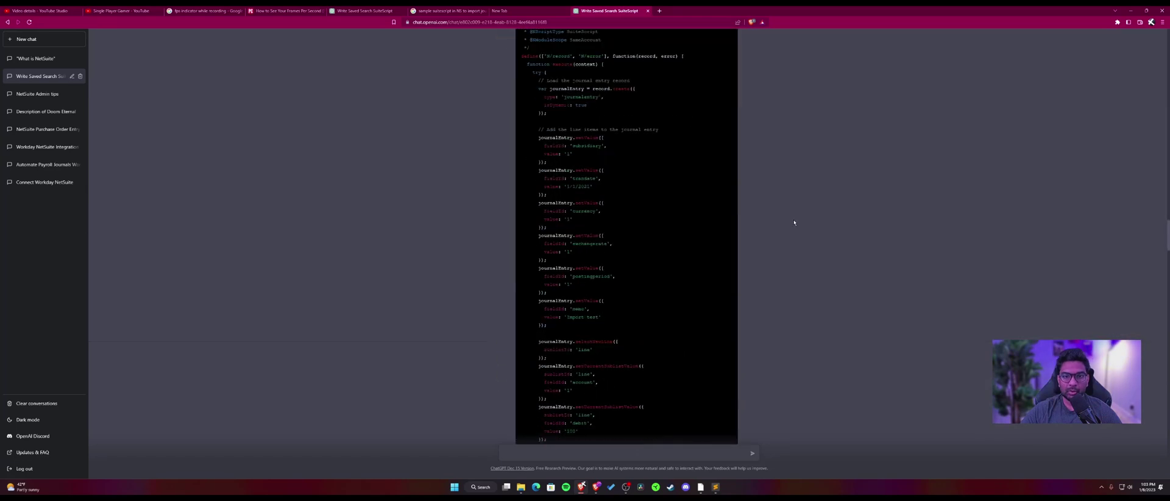
{"action": "scroll", "coordinate": [792, 220], "scroll_direction": "down", "scroll_amount": 3}
{"action": "scroll", "coordinate": [791, 220], "scroll_direction": "down", "scroll_amount": 5}
{"action": "scroll", "coordinate": [791, 222], "scroll_direction": "down", "scroll_amount": 5}
{"action": "scroll", "coordinate": [783, 235], "scroll_direction": "down", "scroll_amount": 5}
{"action": "scroll", "coordinate": [774, 238], "scroll_direction": "up", "scroll_amount": 2}
{"action": "scroll", "coordinate": [762, 220], "scroll_direction": "down", "scroll_amount": 3}
{"action": "scroll", "coordinate": [719, 195], "scroll_direction": "down", "scroll_amount": 2}
{"action": "scroll", "coordinate": [670, 164], "scroll_direction": "down", "scroll_amount": 1}
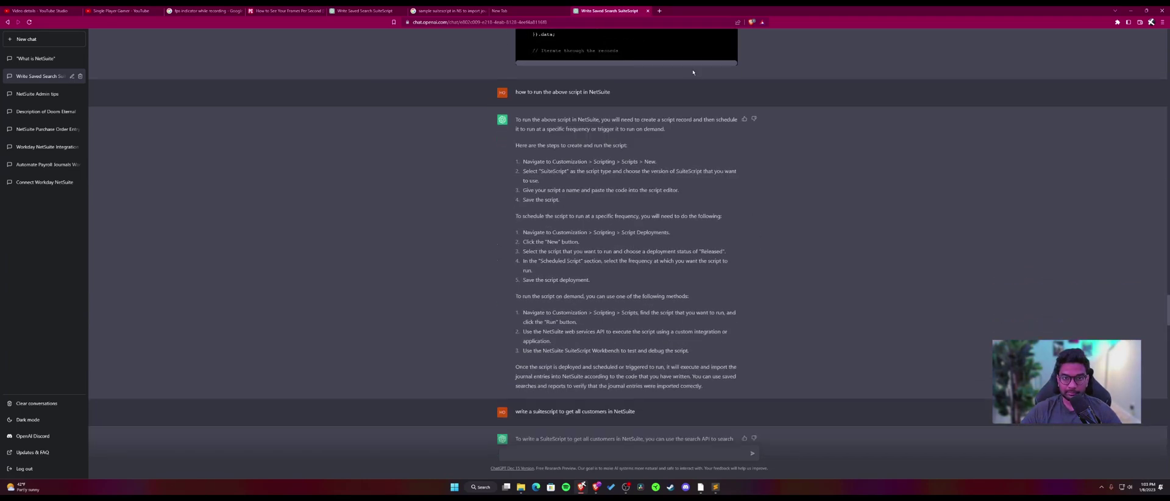
{"action": "scroll", "coordinate": [639, 183], "scroll_direction": "down", "scroll_amount": 1}
{"action": "scroll", "coordinate": [549, 110], "scroll_direction": "up", "scroll_amount": 1}
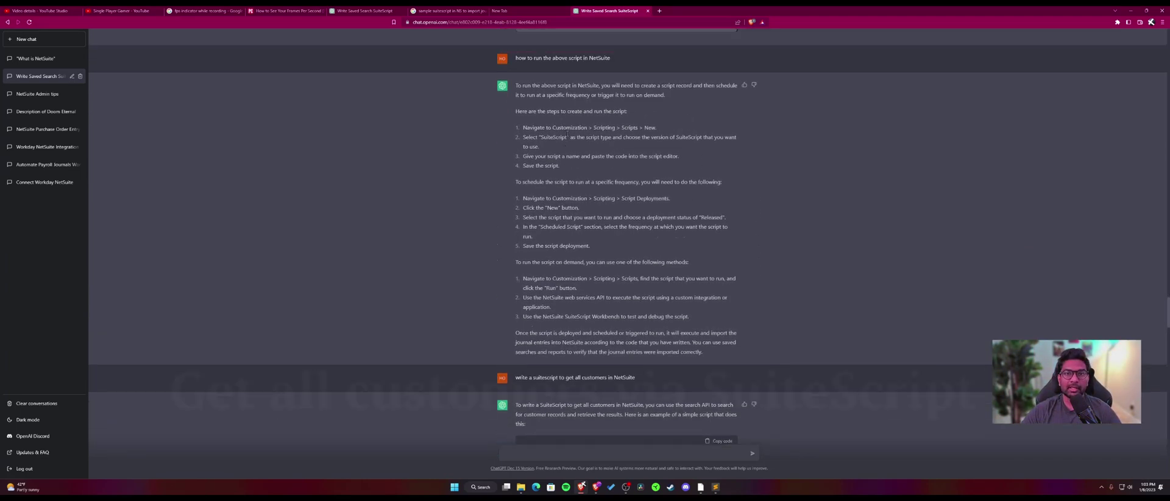
{"action": "mouse_move", "coordinate": [562, 92]}
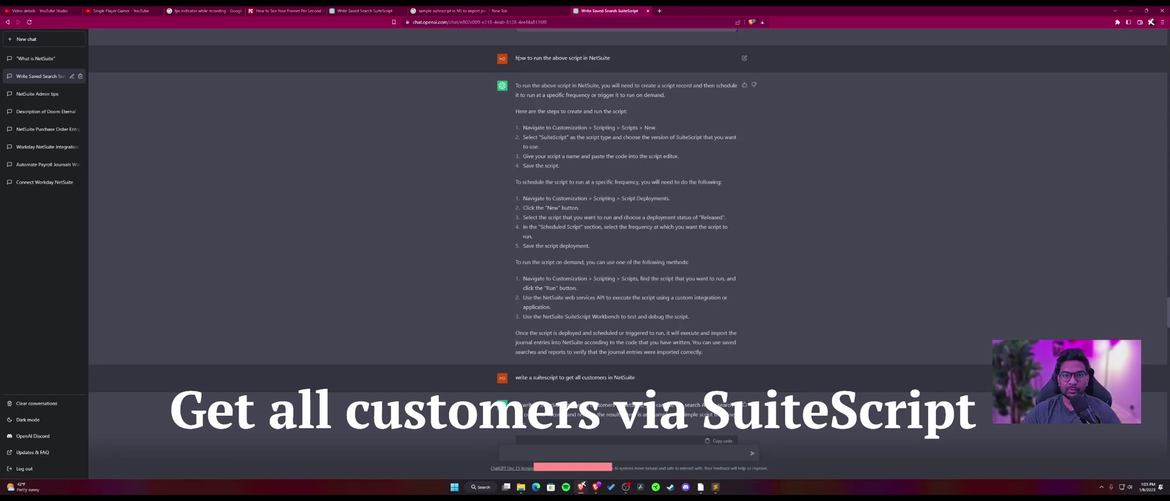
{"action": "scroll", "coordinate": [542, 139], "scroll_direction": "down", "scroll_amount": 4}
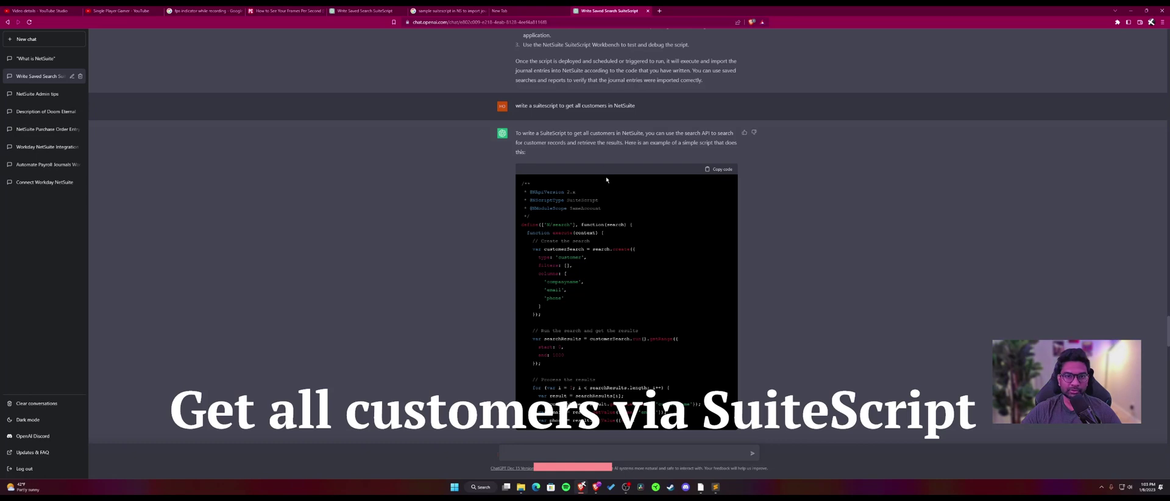
Highlight the get-all-customers request and copy the answer's customer-search code block.
{"action": "left_click_drag", "start_coordinate": [516, 105], "coordinate": [650, 114]}
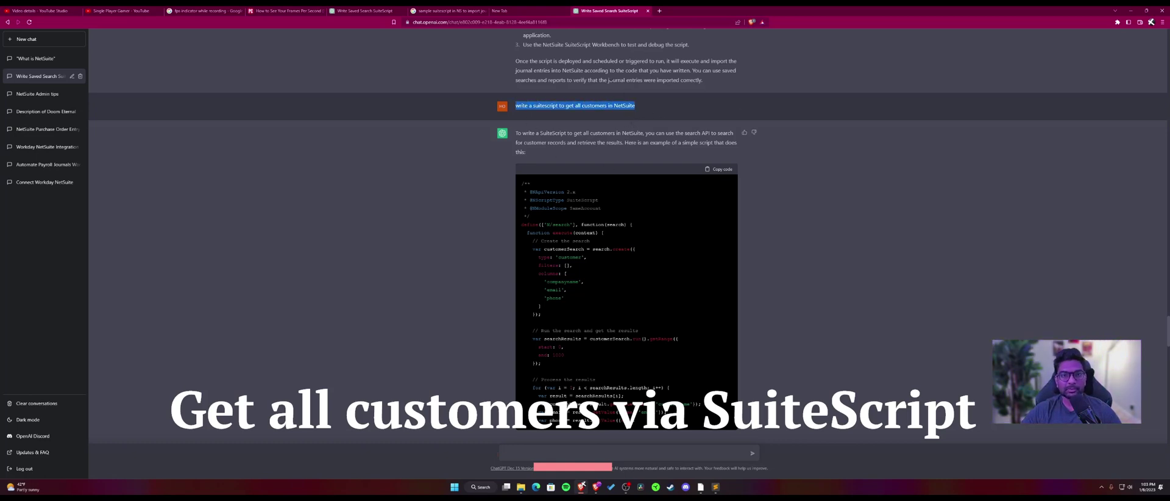
{"action": "scroll", "coordinate": [649, 239], "scroll_direction": "down", "scroll_amount": 1}
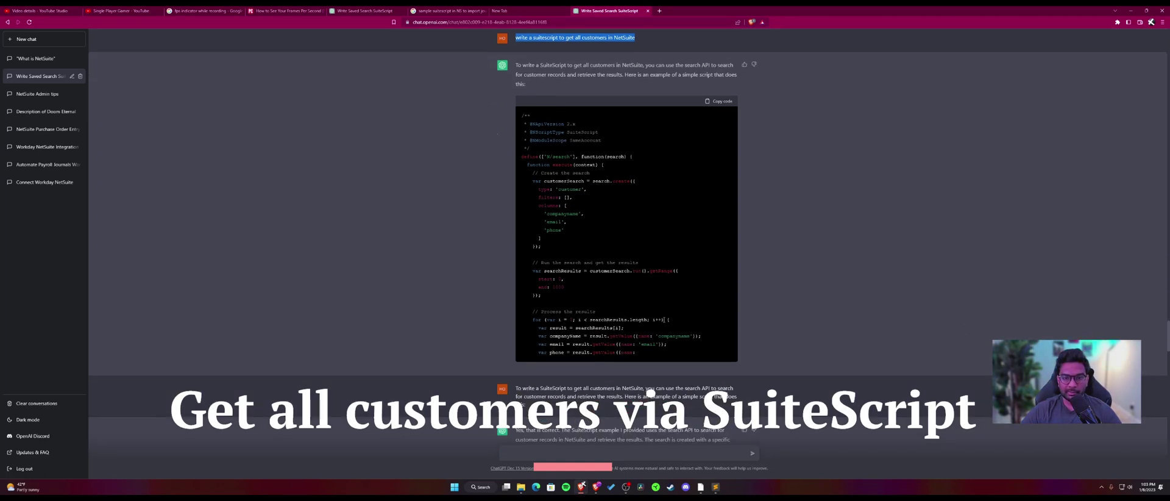
{"action": "scroll", "coordinate": [640, 292], "scroll_direction": "down", "scroll_amount": 2}
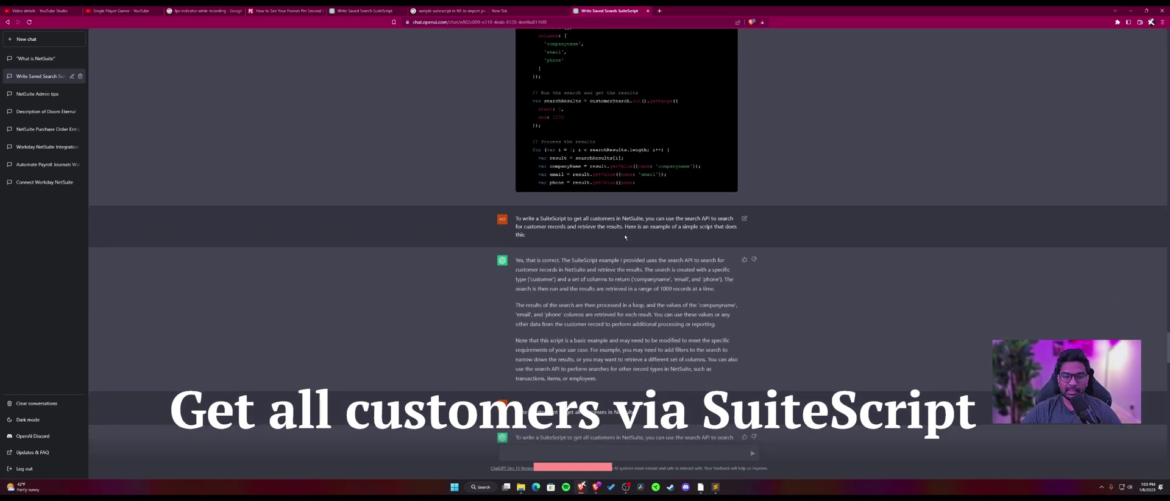
{"action": "scroll", "coordinate": [646, 256], "scroll_direction": "down", "scroll_amount": 3}
{"action": "scroll", "coordinate": [609, 225], "scroll_direction": "down", "scroll_amount": 4}
{"action": "scroll", "coordinate": [579, 195], "scroll_direction": "down", "scroll_amount": 3}
{"action": "scroll", "coordinate": [573, 189], "scroll_direction": "up", "scroll_amount": 2}
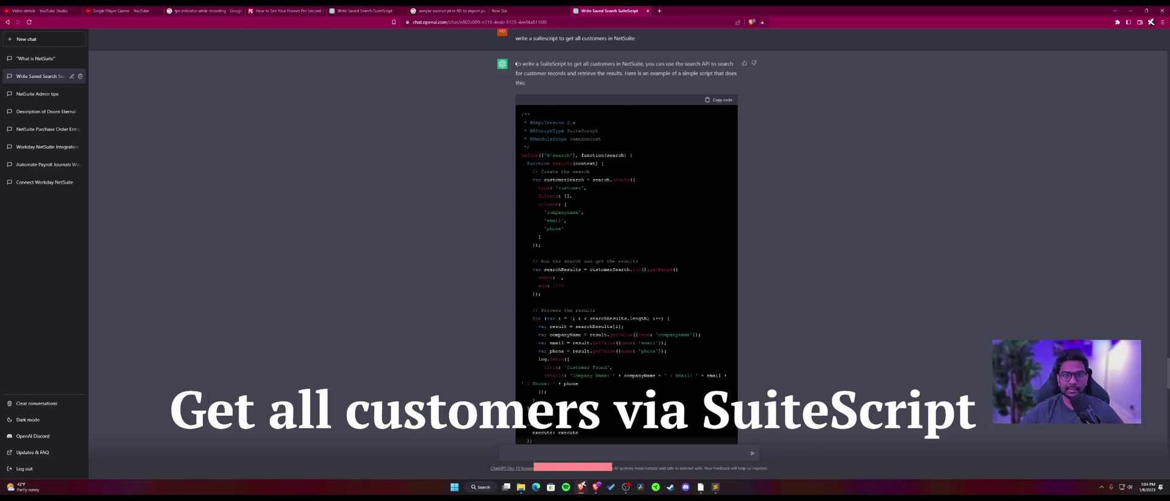
{"action": "left_click", "coordinate": [716, 101]}
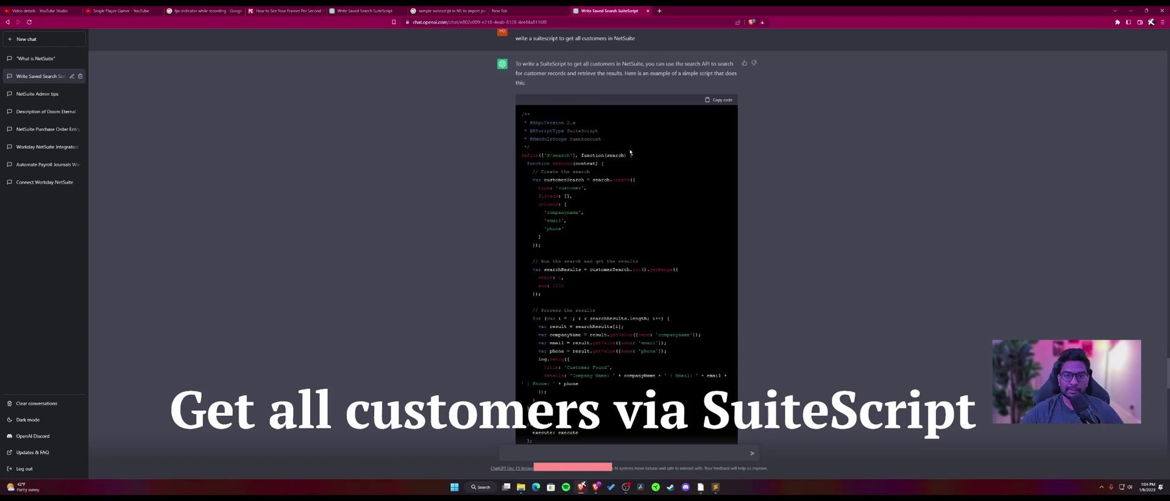
{"action": "mouse_move", "coordinate": [521, 488]}
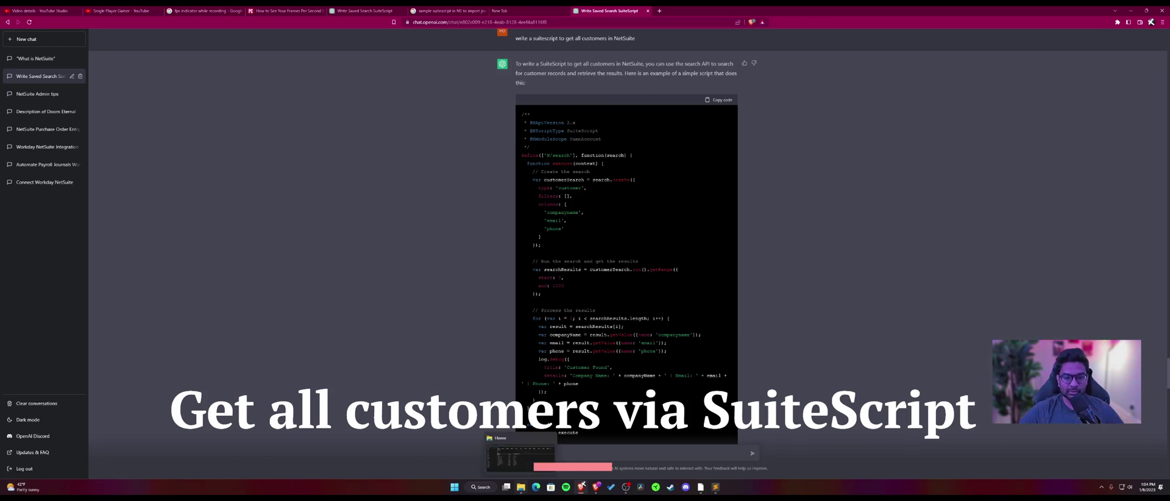
Paste the copied customer-search script into a new Sublime Text file.
{"action": "left_click", "coordinate": [716, 487]}
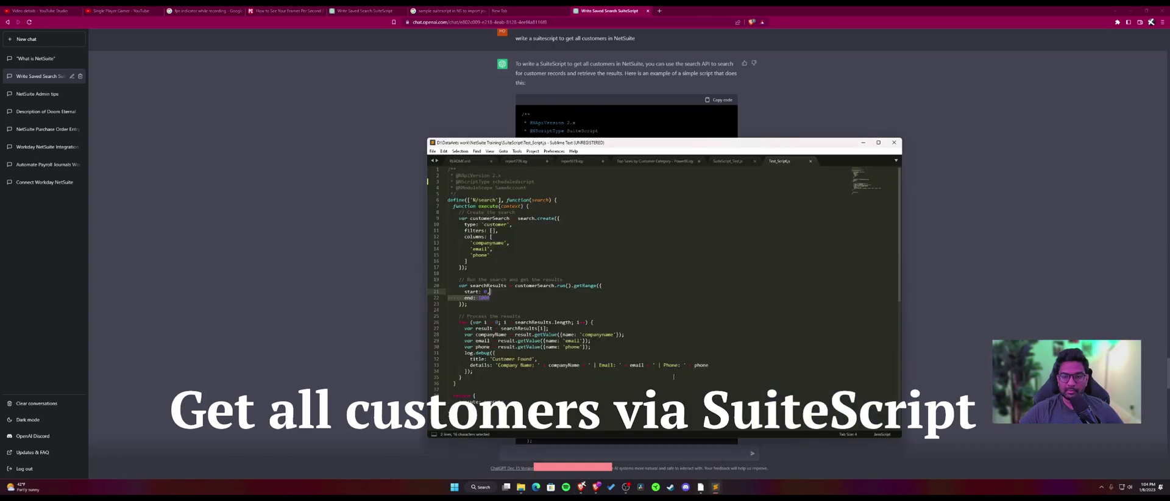
{"action": "left_click", "coordinate": [433, 151]}
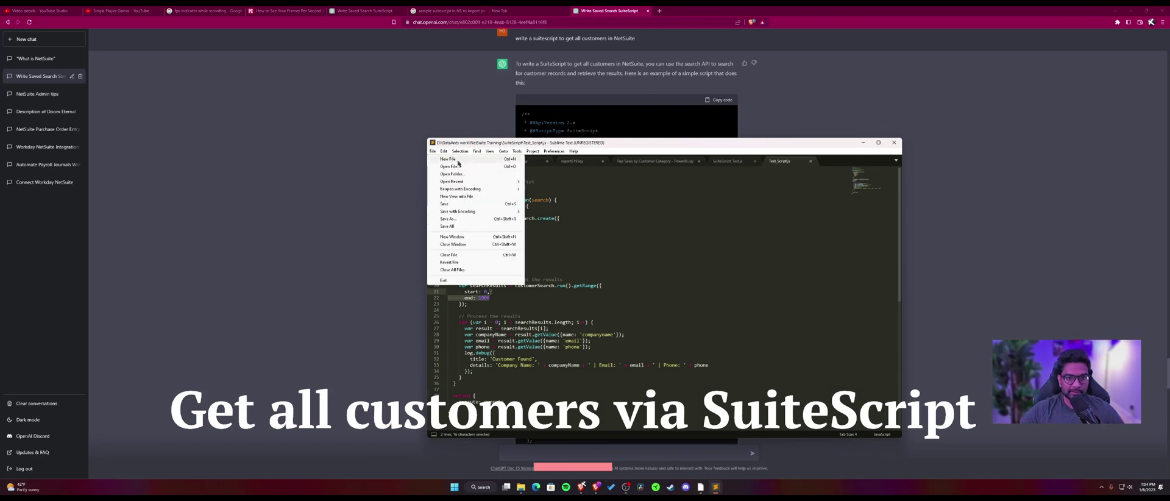
{"action": "left_click", "coordinate": [456, 159]}
{"action": "key", "text": "ctrl+v"}
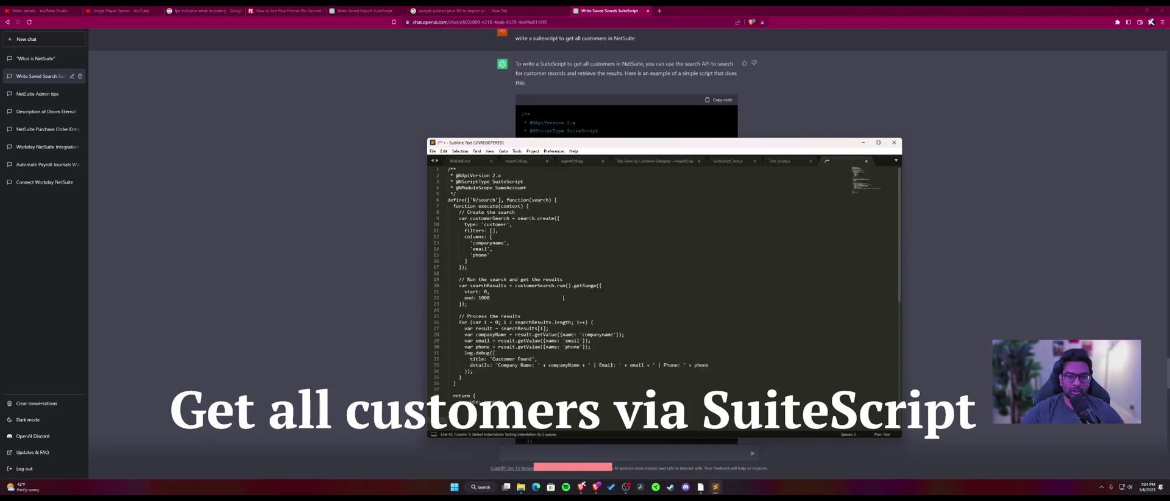
{"action": "left_click_drag", "start_coordinate": [542, 144], "coordinate": [822, 133]}
Save the file as demp_script_chat_gpt.js in the SuiteScript folder and minimize Sublime Text.
{"action": "left_click", "coordinate": [731, 125]}
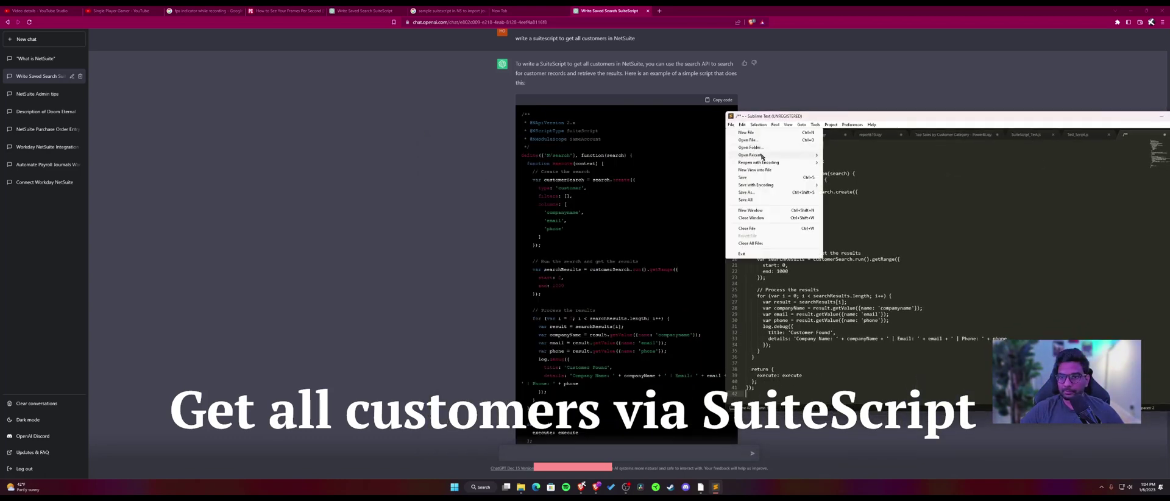
{"action": "left_click", "coordinate": [764, 193]}
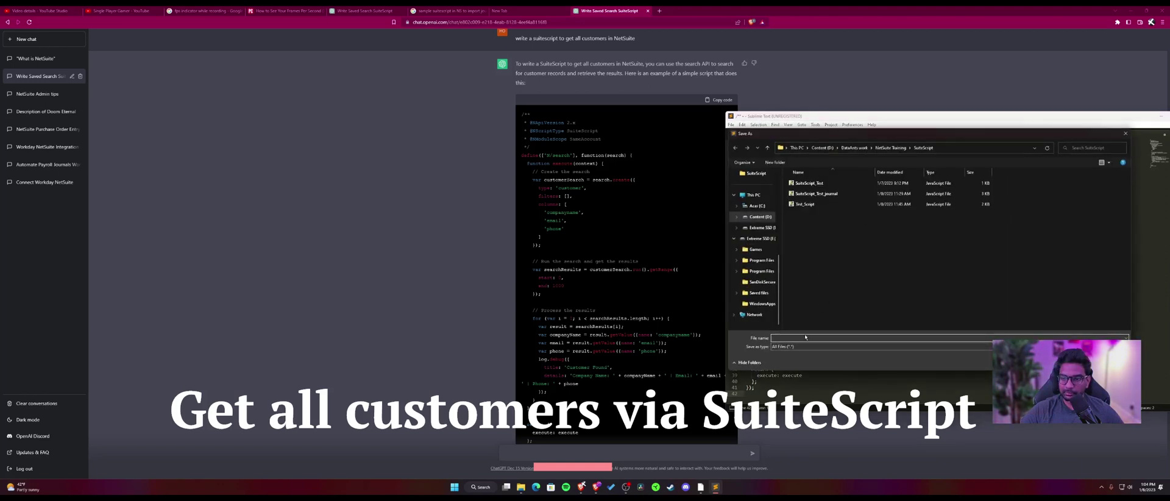
{"action": "type", "text": "cuem"}
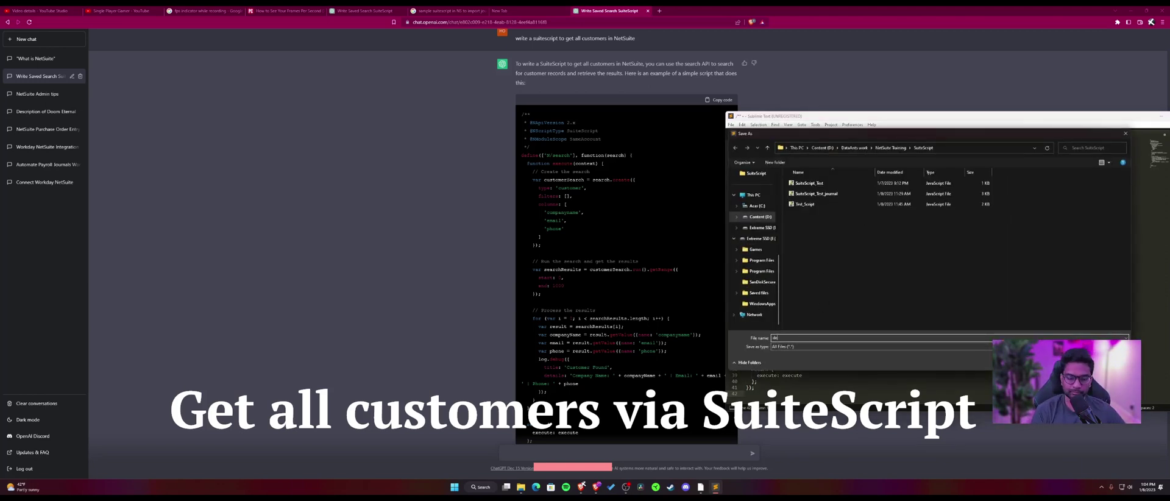
{"action": "type", "text": "o_scri"}
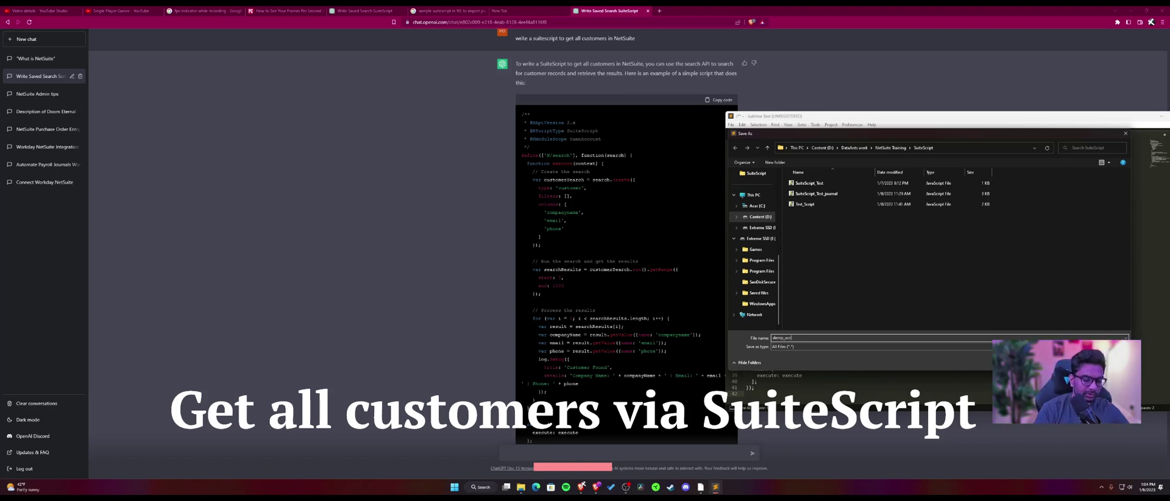
{"action": "type", "text": "_chat_gpt"}
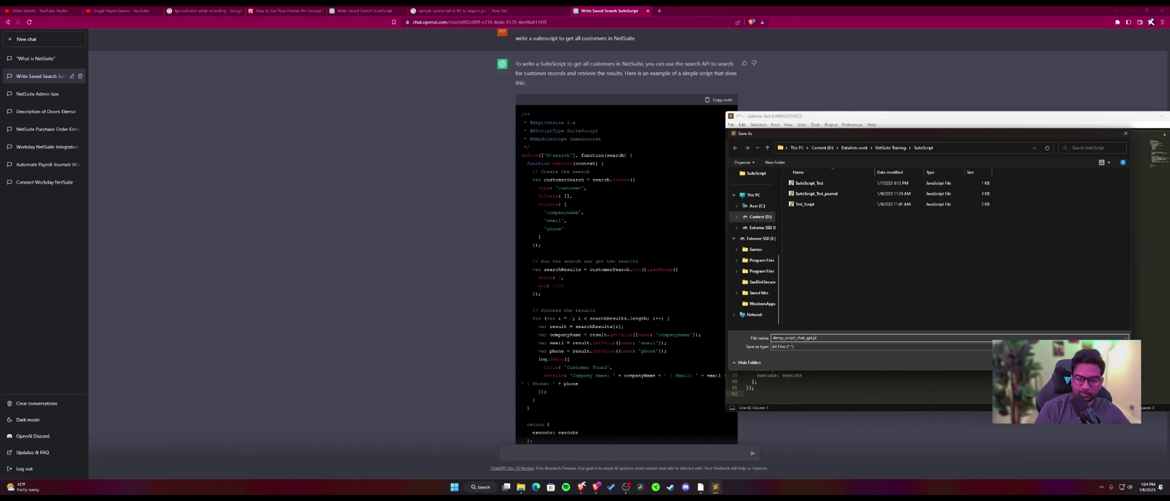
{"action": "type", "text": ".js"}
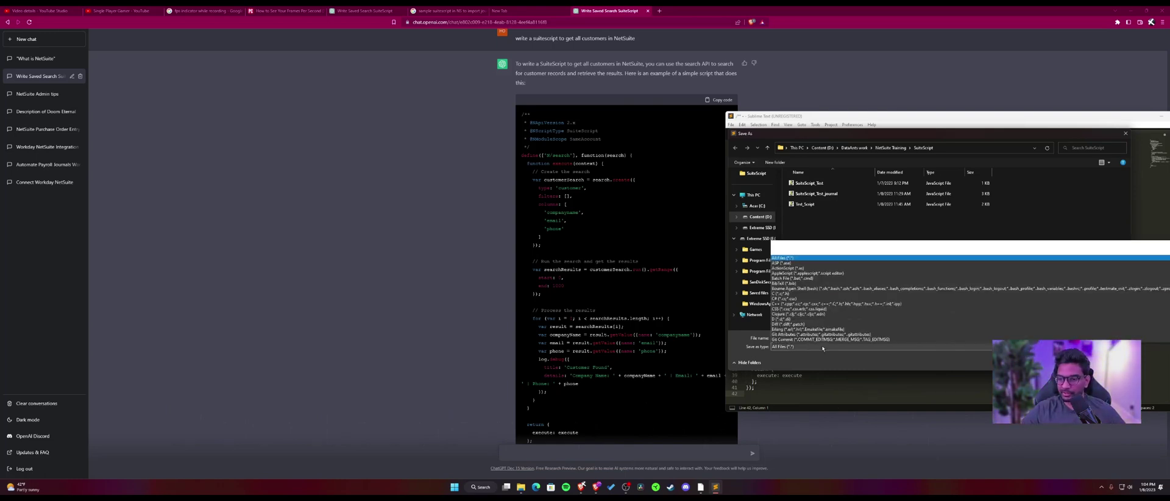
{"action": "scroll", "coordinate": [871, 274], "scroll_direction": "down", "scroll_amount": 2}
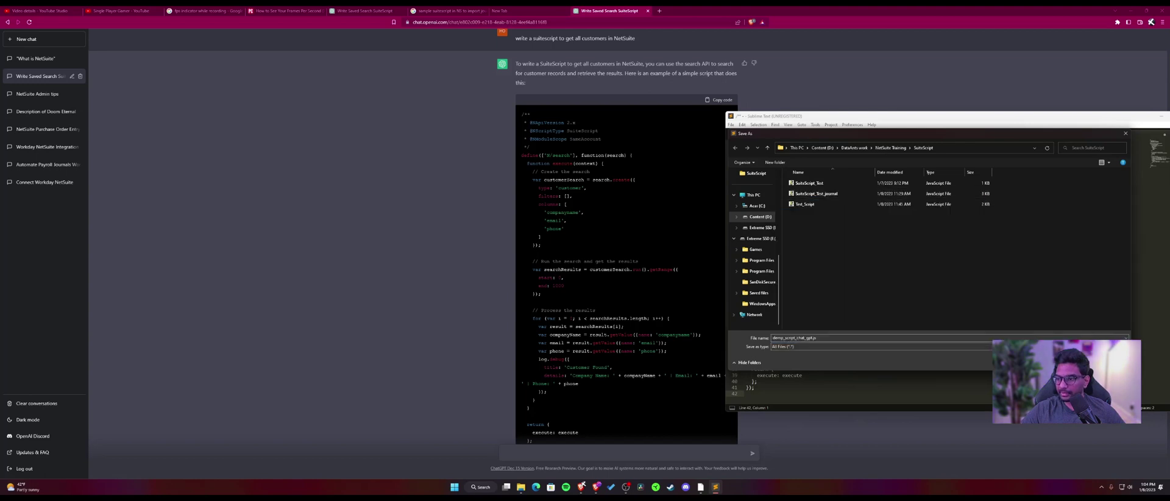
{"action": "key", "text": "Return"}
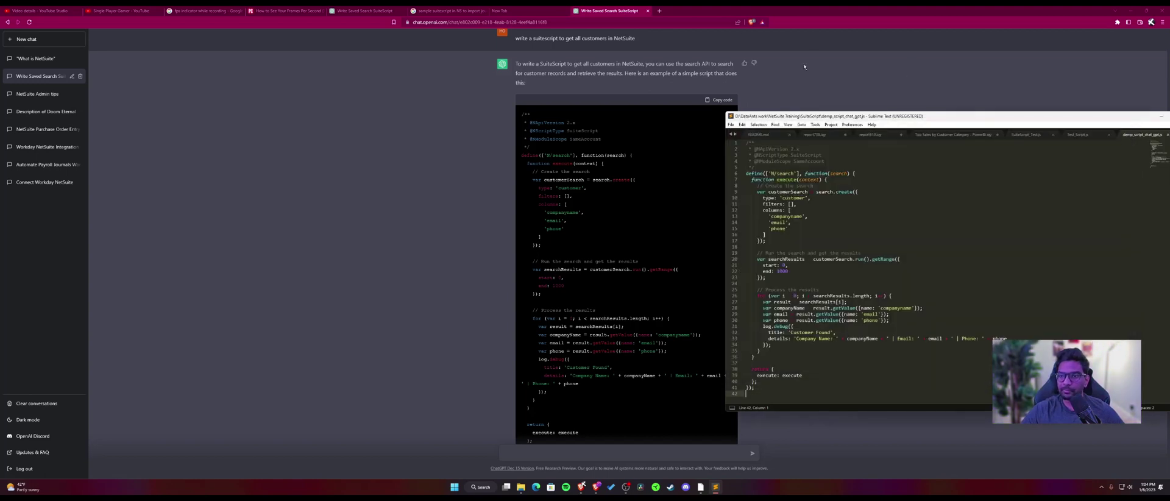
{"action": "left_click_drag", "start_coordinate": [1131, 111], "coordinate": [1077, 104]}
{"action": "left_click", "coordinate": [1085, 97]}
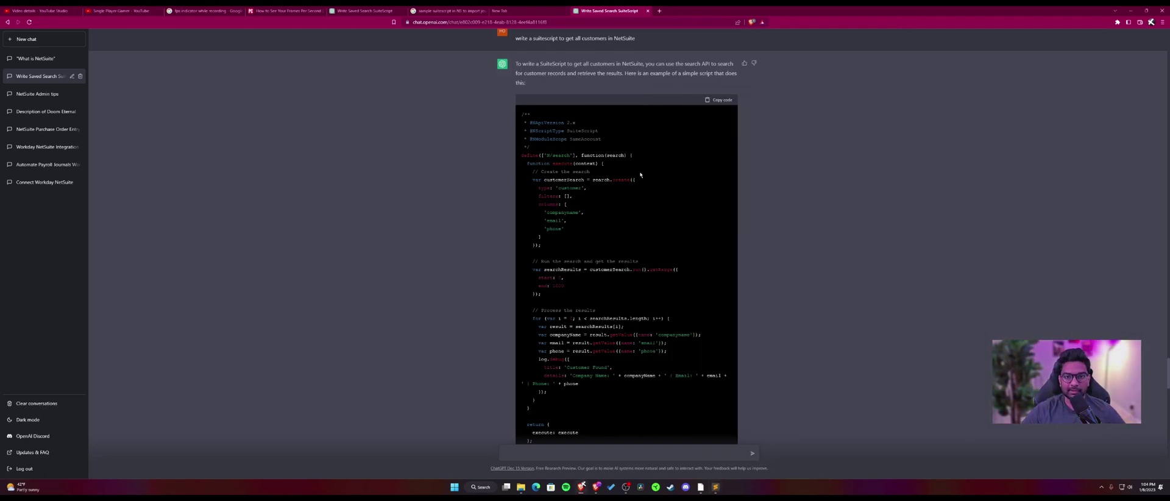
Scroll back to the answer on creating a script record and deployment in NetSuite.
{"action": "scroll", "coordinate": [677, 211], "scroll_direction": "up", "scroll_amount": 5}
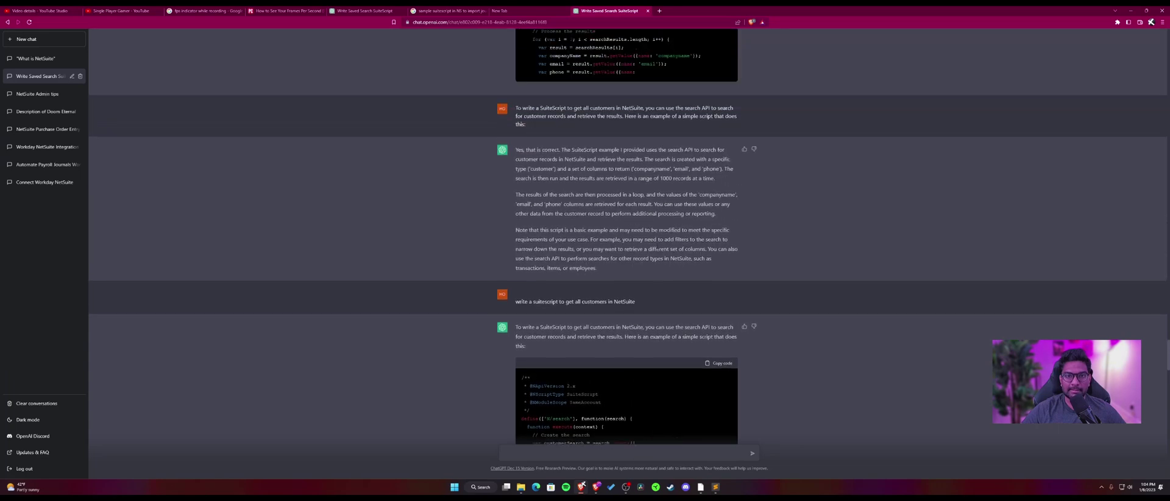
{"action": "scroll", "coordinate": [647, 237], "scroll_direction": "up", "scroll_amount": 3}
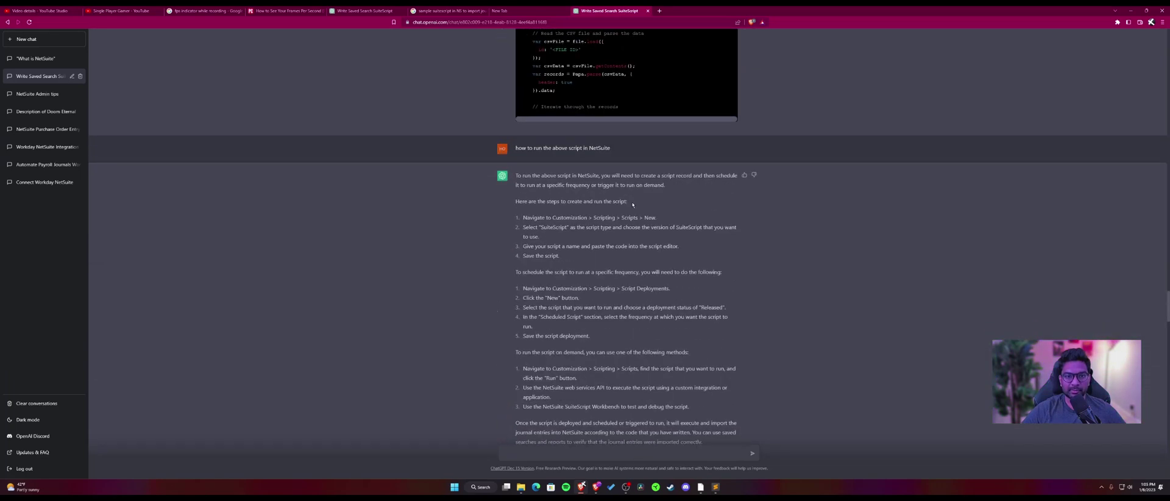